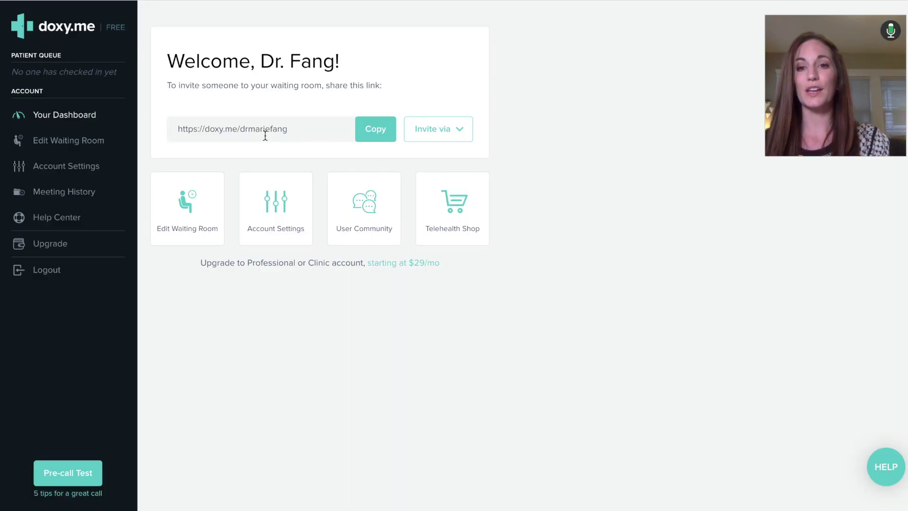
Open the room's waiting room page from the Edit Waiting Room tile on the dashboard
click(187, 216)
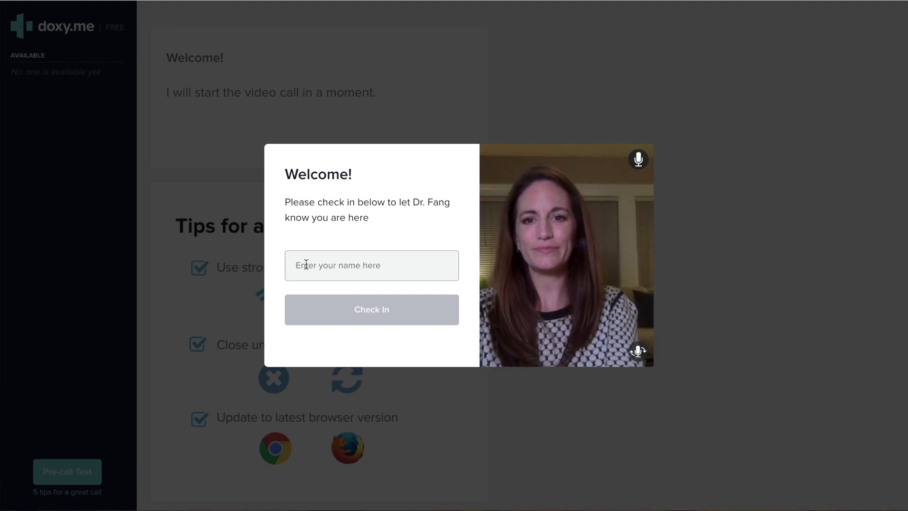
Enter a test patient name in the check-in box and check in to the waiting room
text(Sup it's me)
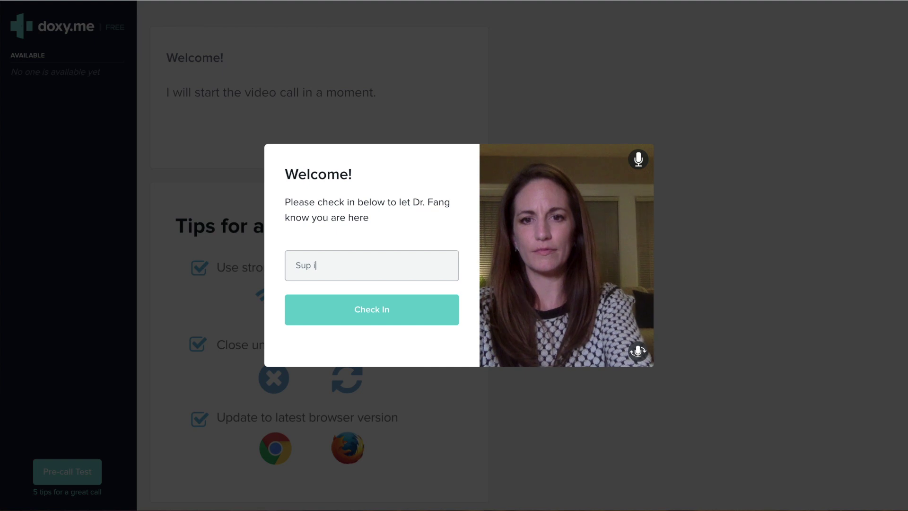
click(379, 318)
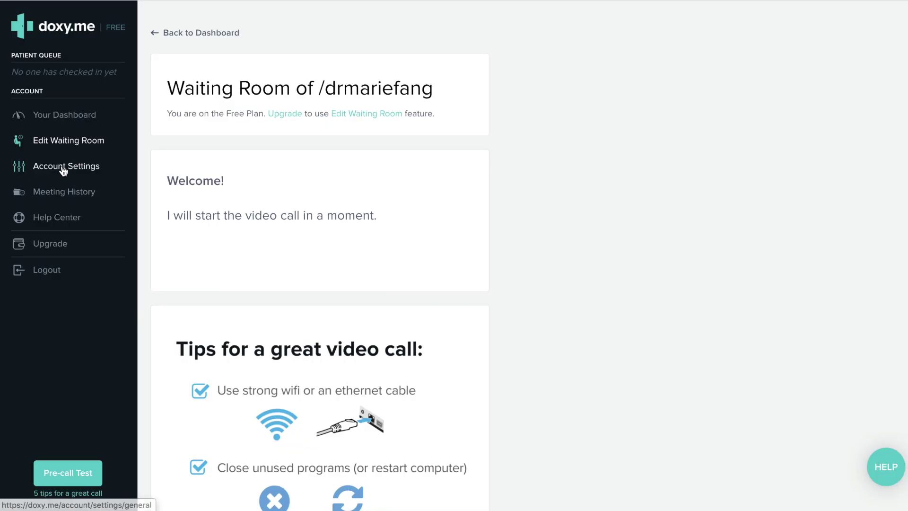
Go to Account Settings from the left sidebar to see its Personal Info, Billing and other sections
click(64, 170)
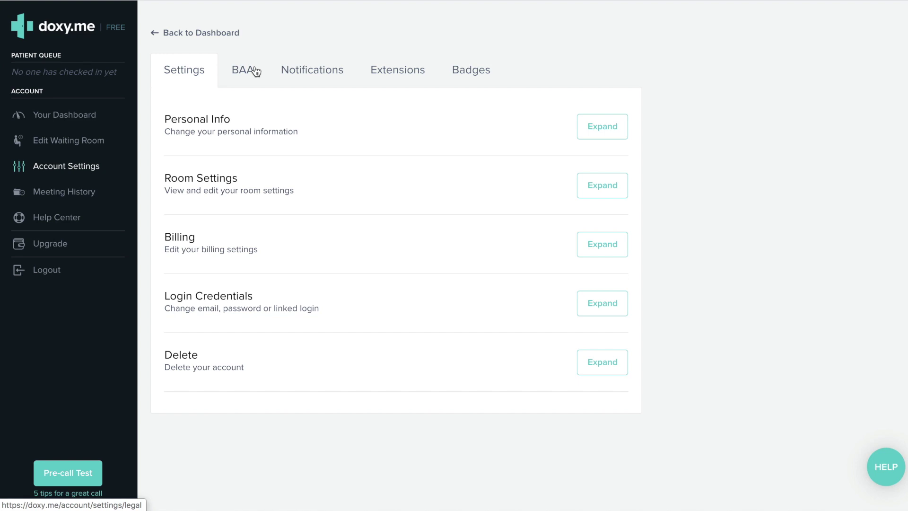
On the BAA form, paste the NPI, set position to Clinical Psychologist, and enter the covered entity name
click(256, 71)
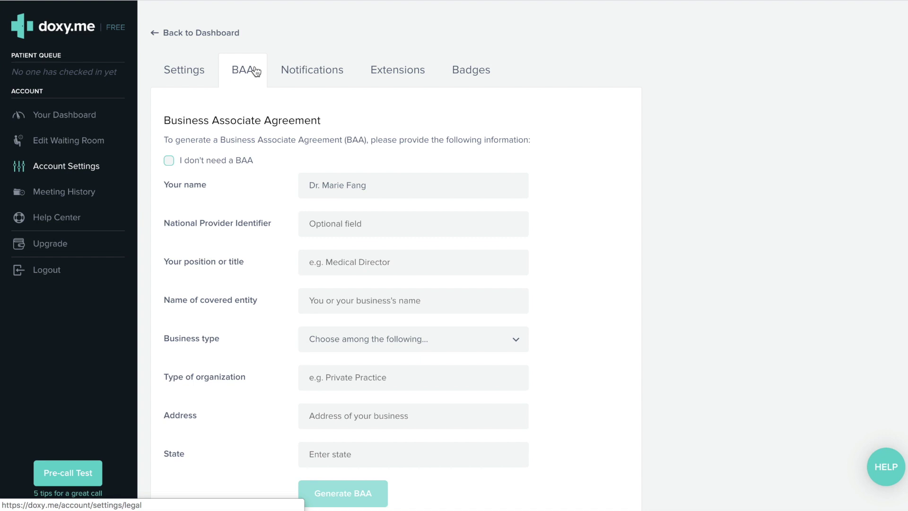
click(335, 228)
scroll(595, 260, down, 1)
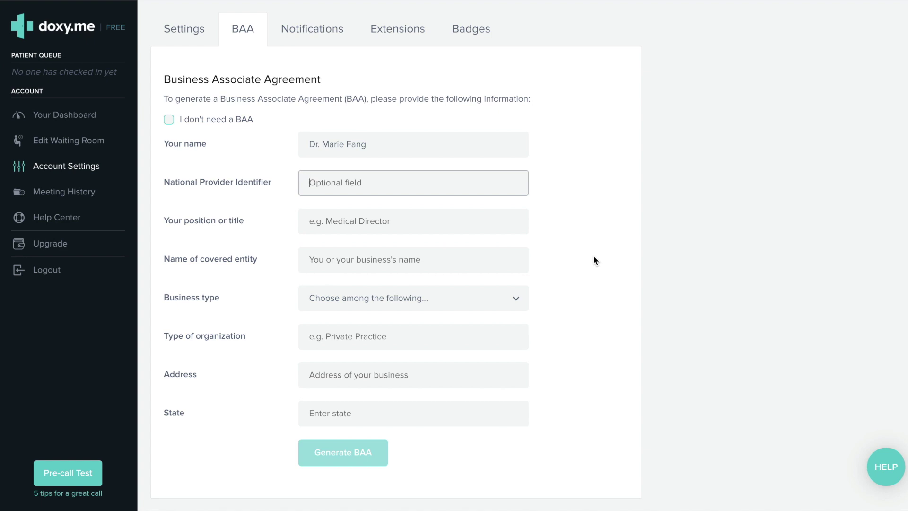
key(ctrl+v)
click(409, 219)
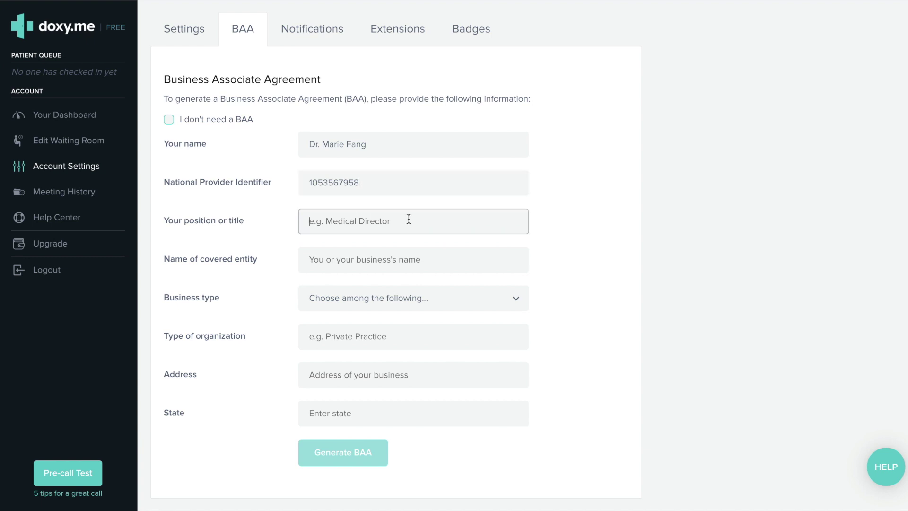
text(Clinical Psychologist)
click(437, 259)
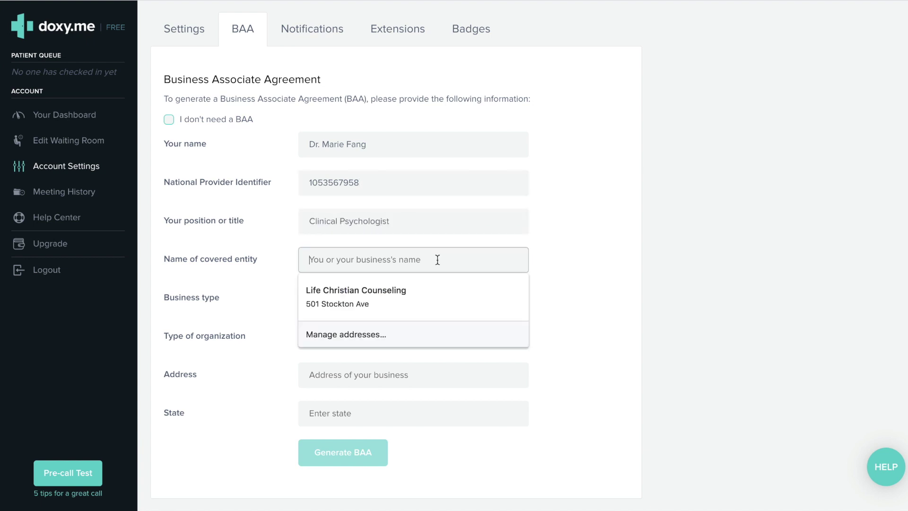
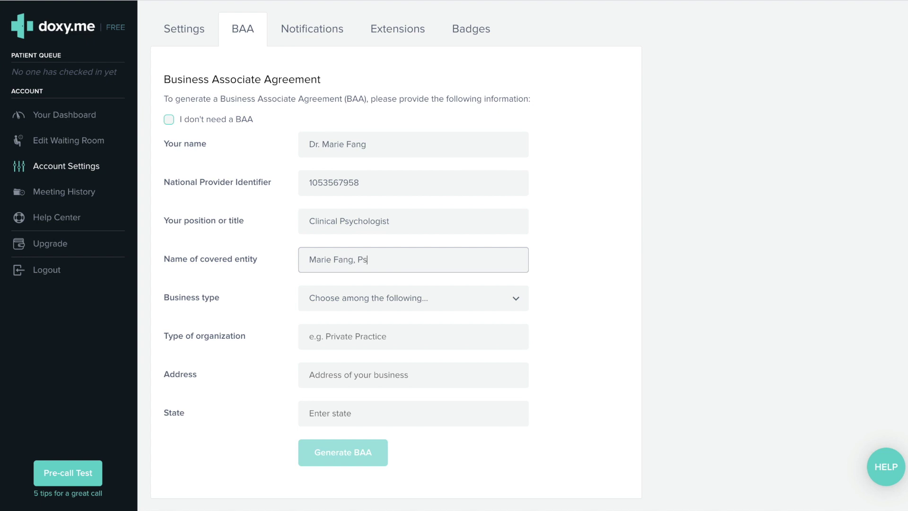
Choose Sole proprietorship and Private Practice, enter the business address and California, then generate the BAA
click(383, 300)
click(375, 370)
key(Tab)
text(Private Practice)
key(Tab)
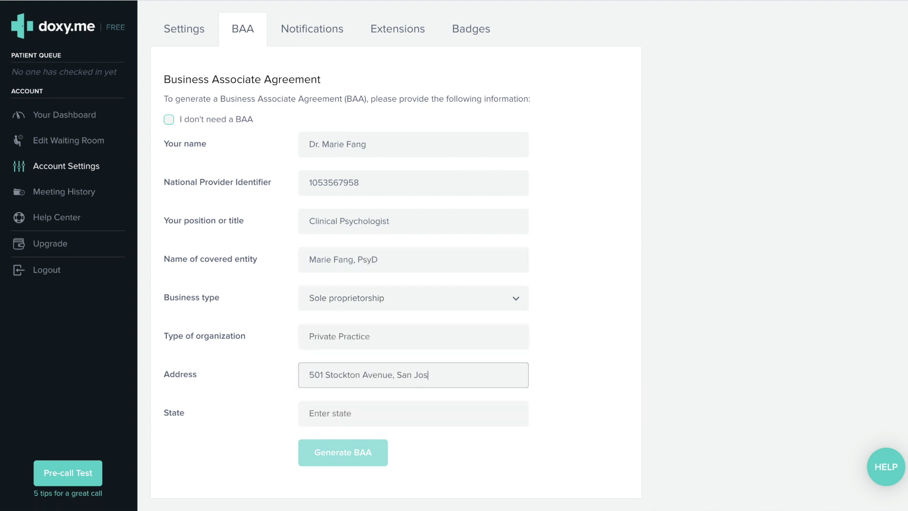
key(Tab)
text(California)
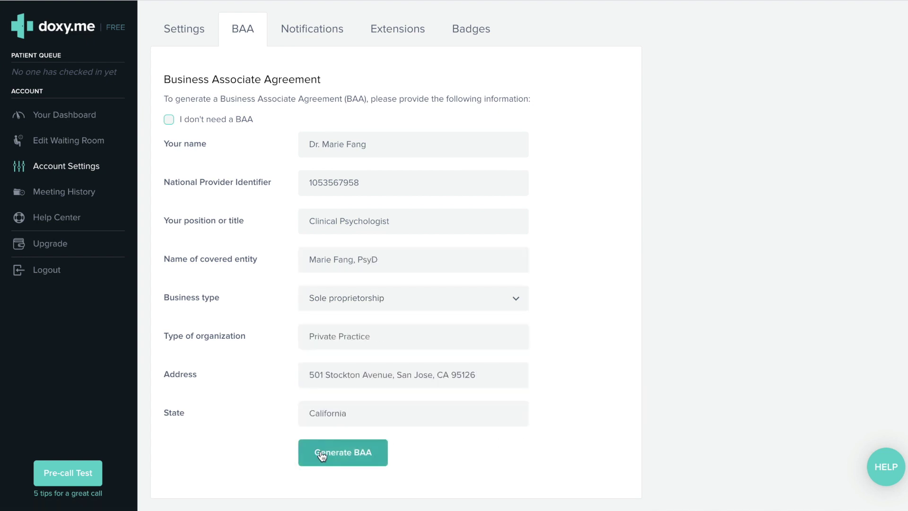
click(322, 454)
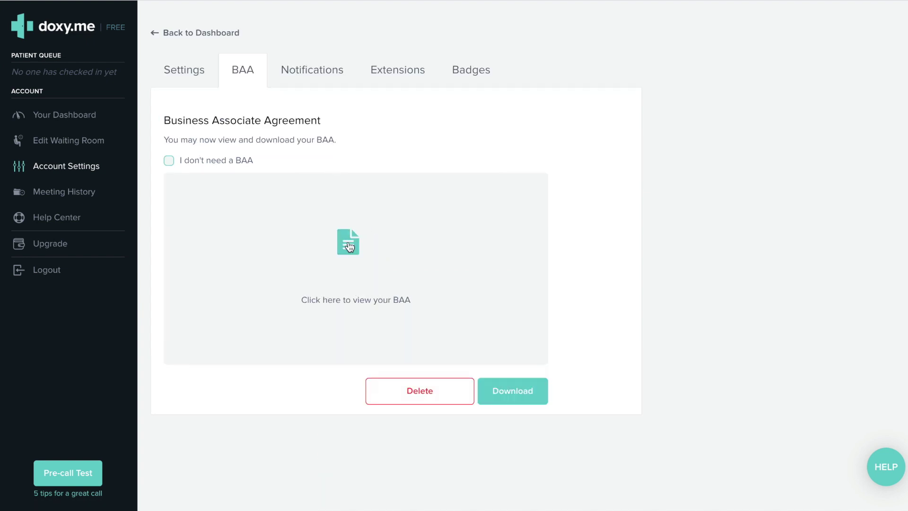
Open the generated BAA and page through its six pages to the end
click(349, 244)
scroll(555, 211, down, 4)
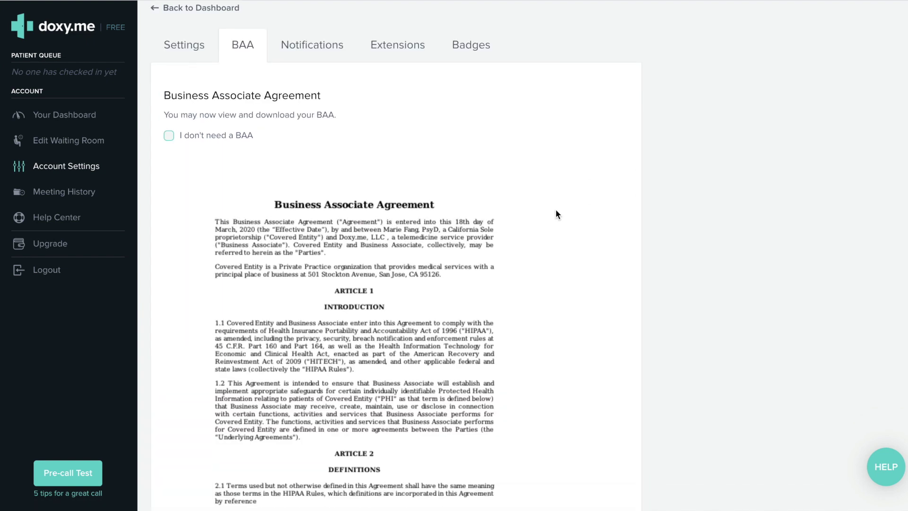
scroll(555, 209, down, 3)
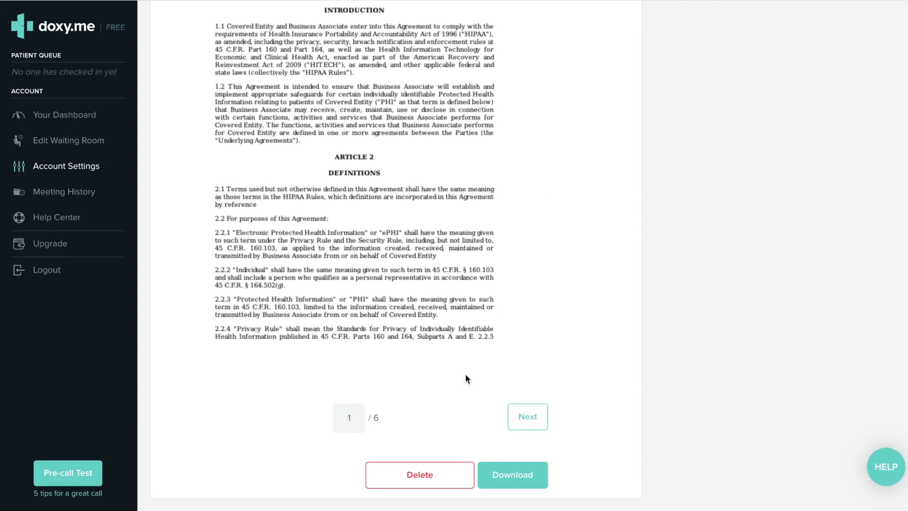
click(528, 418)
click(528, 418)
click(528, 418)
click(529, 417)
click(528, 417)
scroll(610, 360, up, 3)
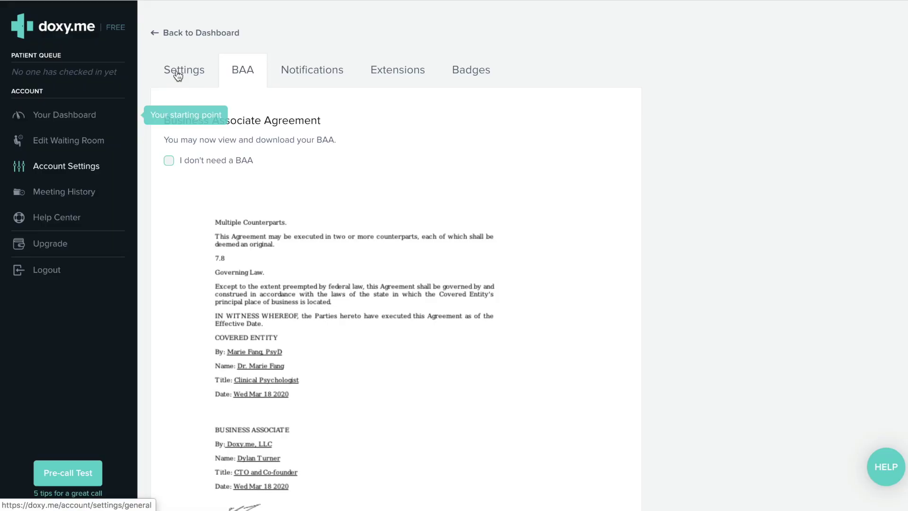
Save Personal Info with Psychologist specialty and California as licensed state, then expand Room Settings
click(177, 73)
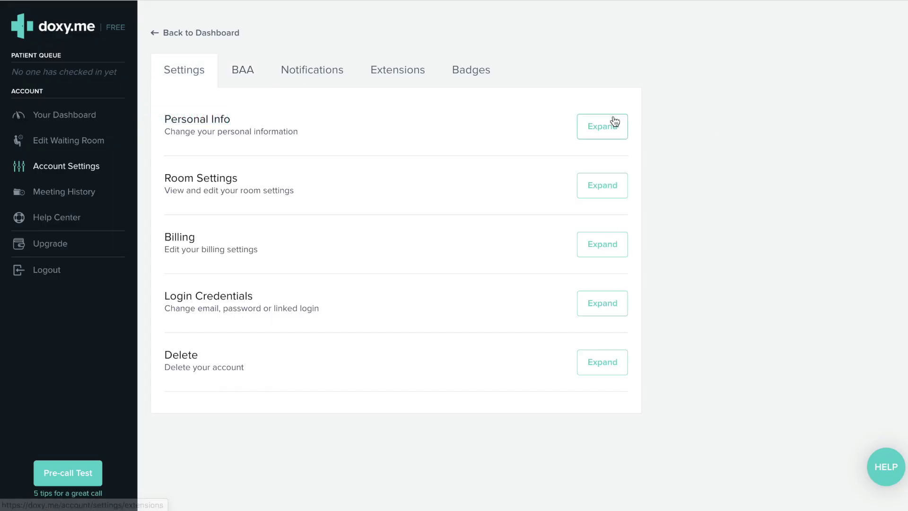
click(604, 128)
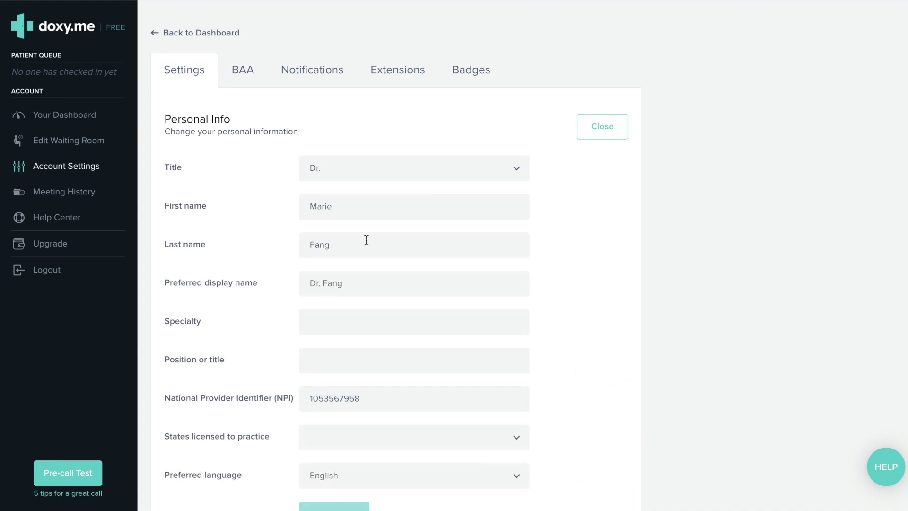
scroll(350, 217, down, 1)
click(358, 254)
click(473, 290)
click(339, 378)
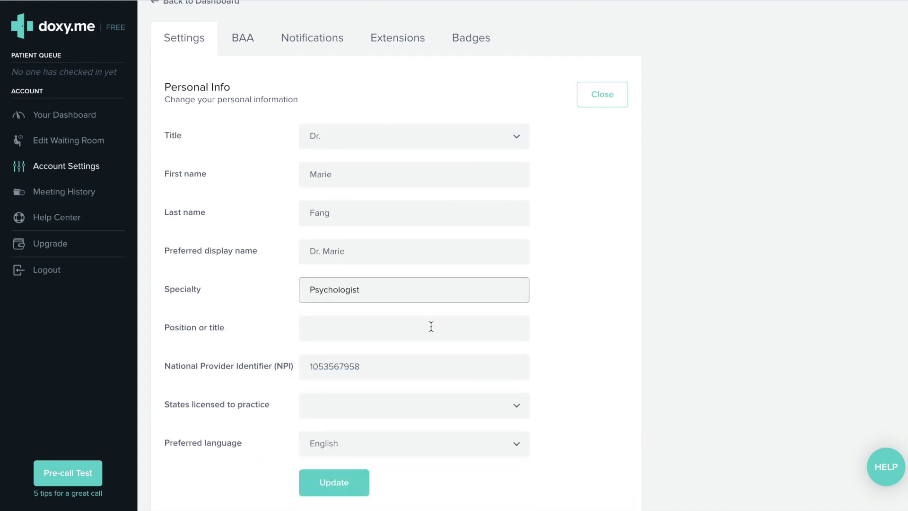
scroll(430, 326, down, 3)
click(355, 311)
click(338, 440)
click(314, 383)
scroll(473, 331, down, 4)
click(600, 266)
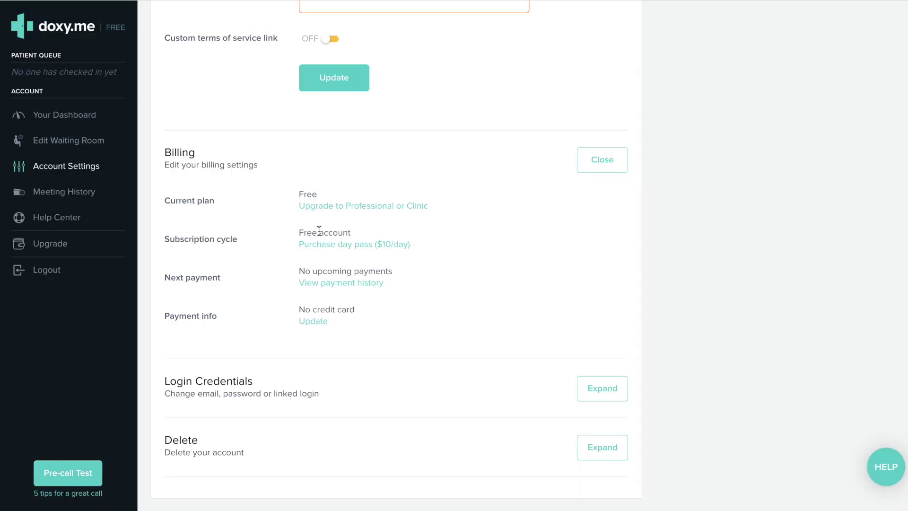
Close the Billing section and return to the Edit Waiting Room page
click(604, 168)
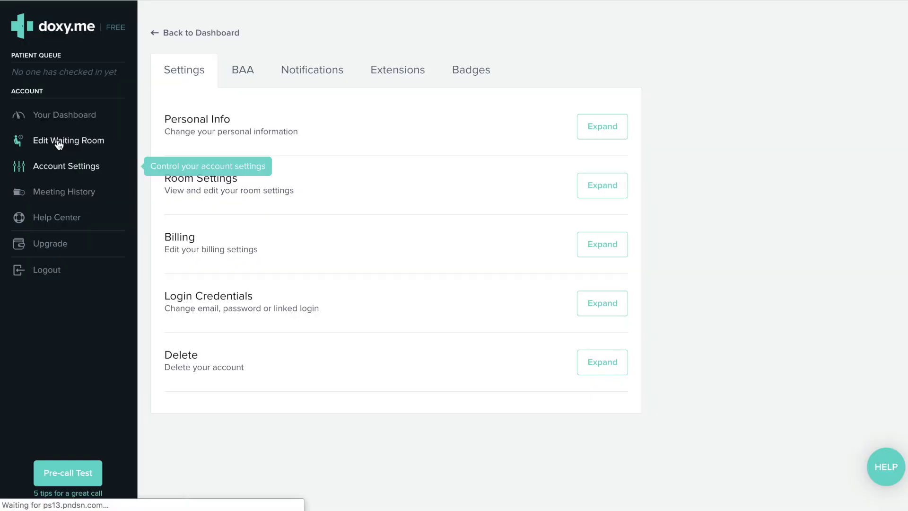
click(58, 142)
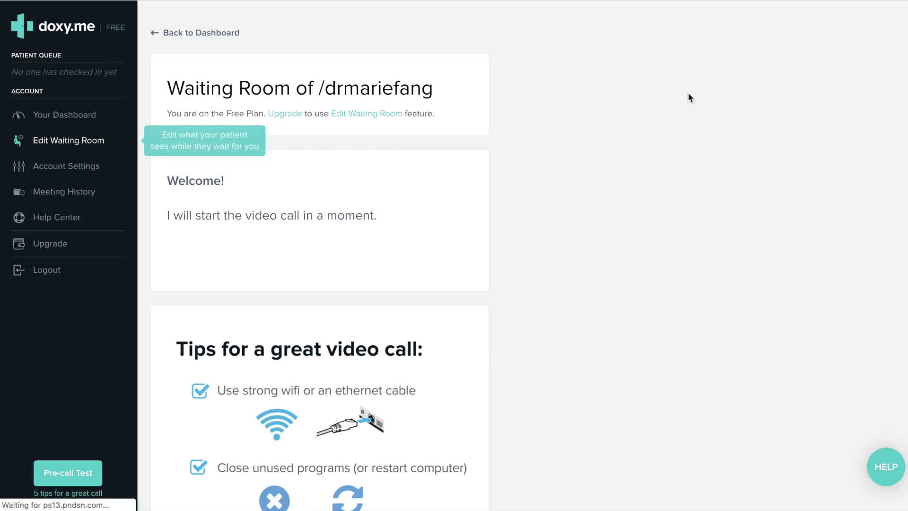